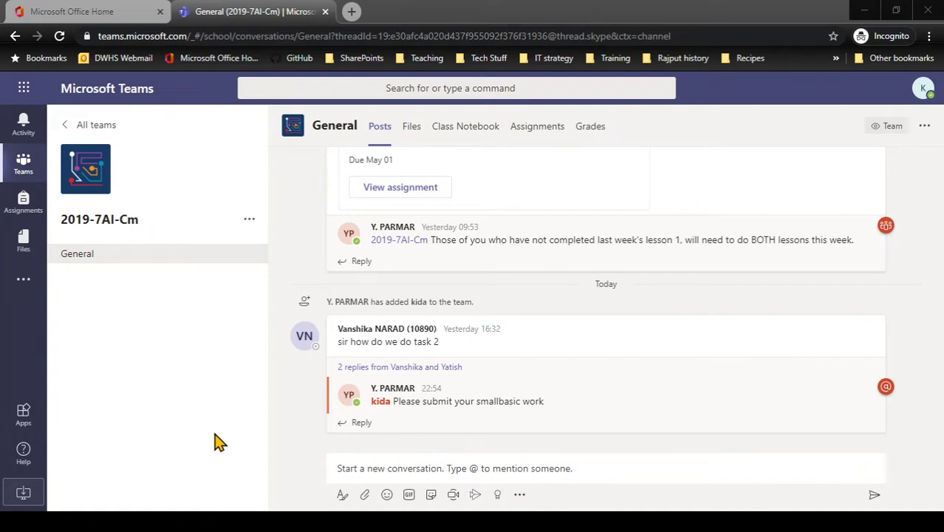
# - Open the Class Notebook tab in the 2019-7AI-Cm team's General channel
pyautogui.click(481, 141)
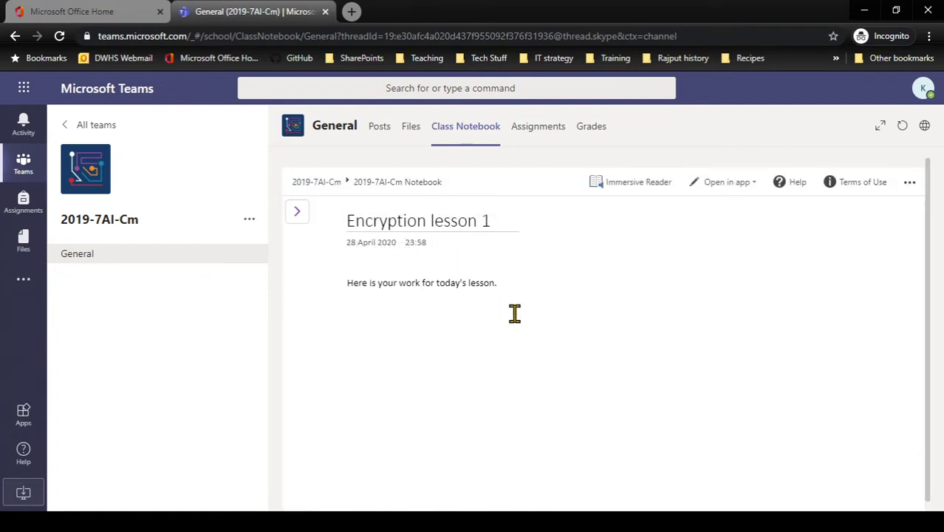
# - Show the notebook's navigation pane, expand the student section group and open its Encryption section
pyautogui.click(297, 212)
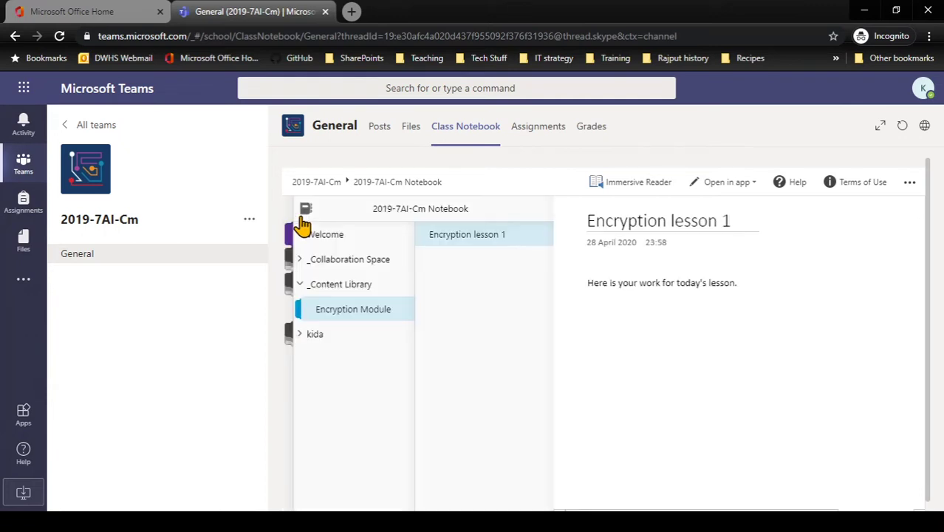
pyautogui.click(314, 336)
pyautogui.scroll(-1, 367, 410)
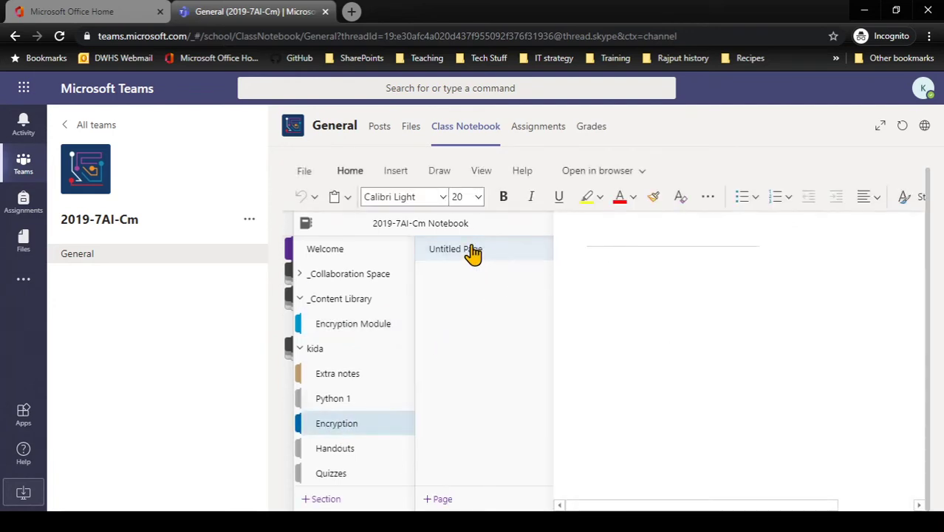
# - Title the page 'Lesson 1: what is encryption?', add two placeholder lines, and browse the Insert and Draw ribbons
pyautogui.click(637, 235)
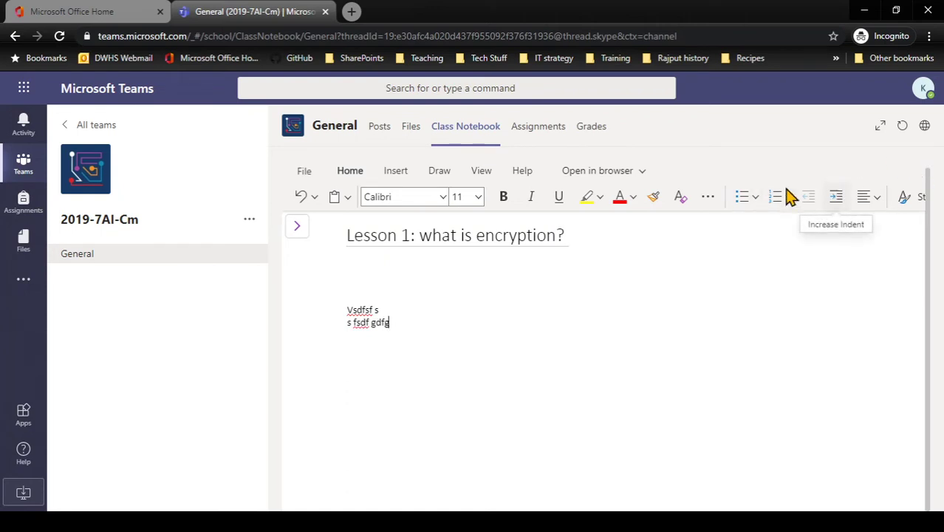
pyautogui.click(395, 172)
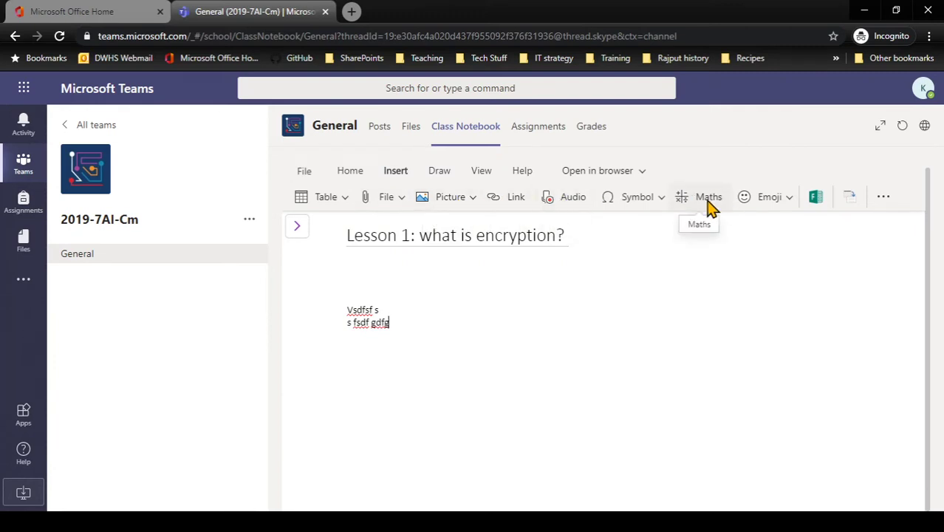
pyautogui.click(440, 171)
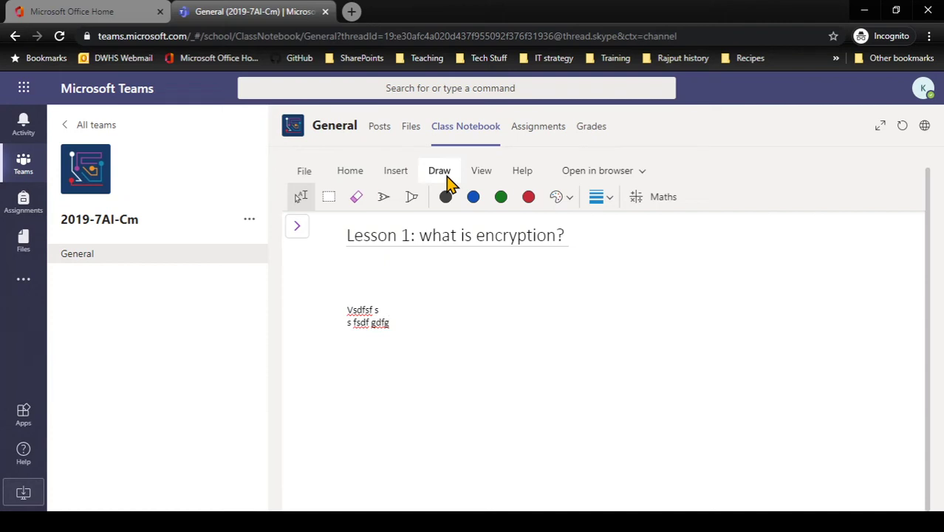
# - Add a new Untitled Page below Lesson 1 in Encryption, then collapse the student section group
pyautogui.click(297, 229)
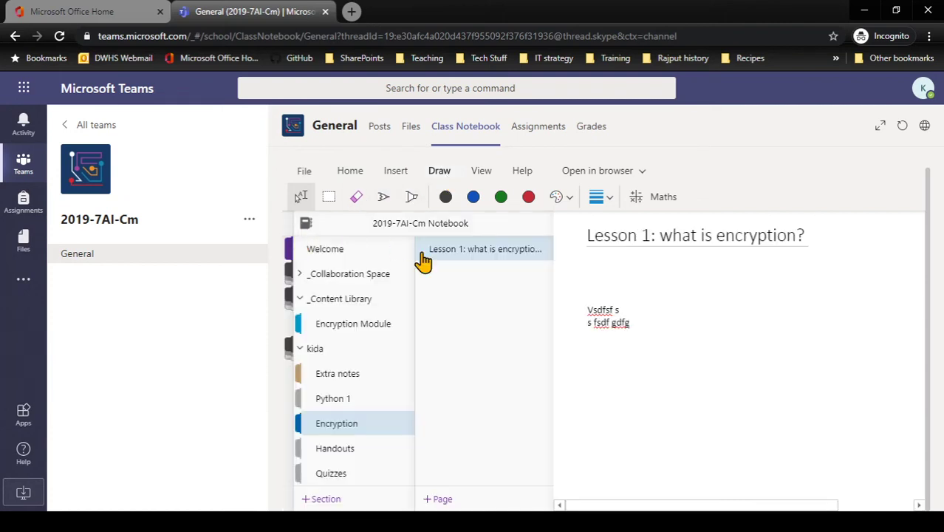
pyautogui.rightClick(458, 279)
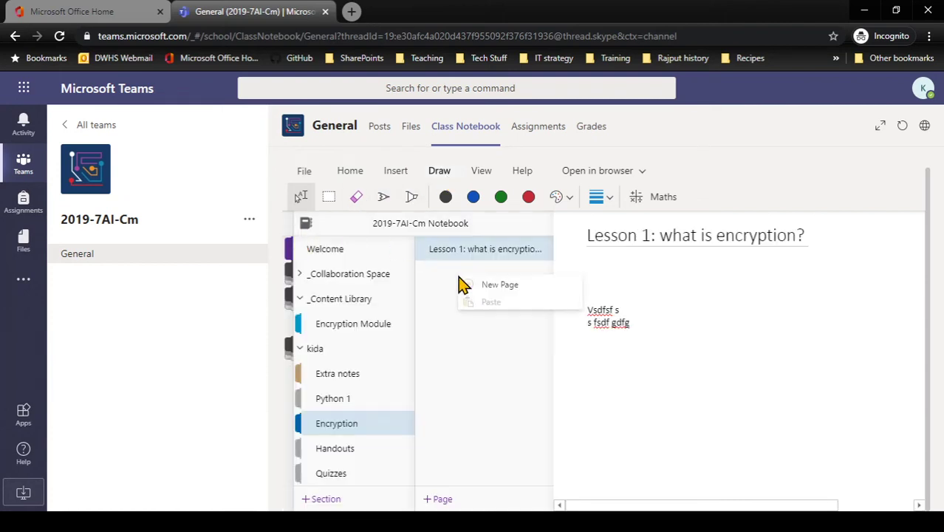
pyautogui.click(497, 288)
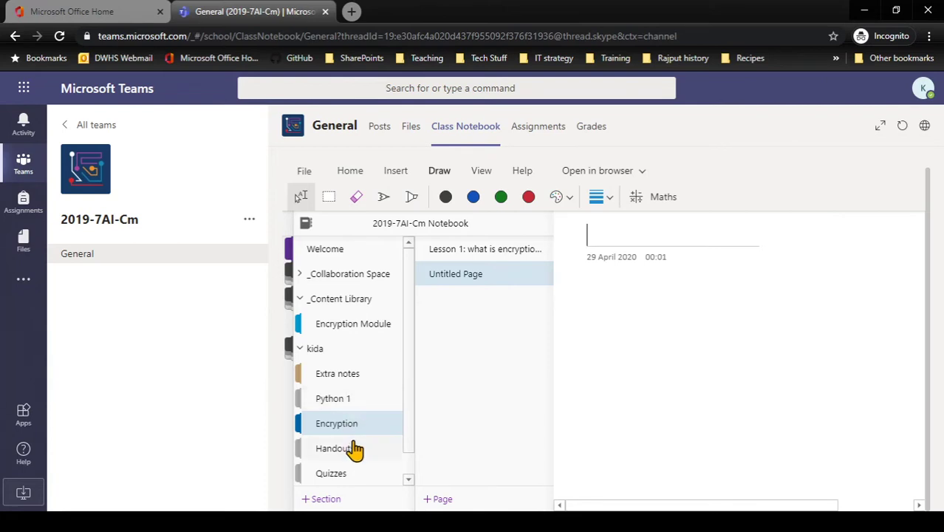
pyautogui.click(304, 349)
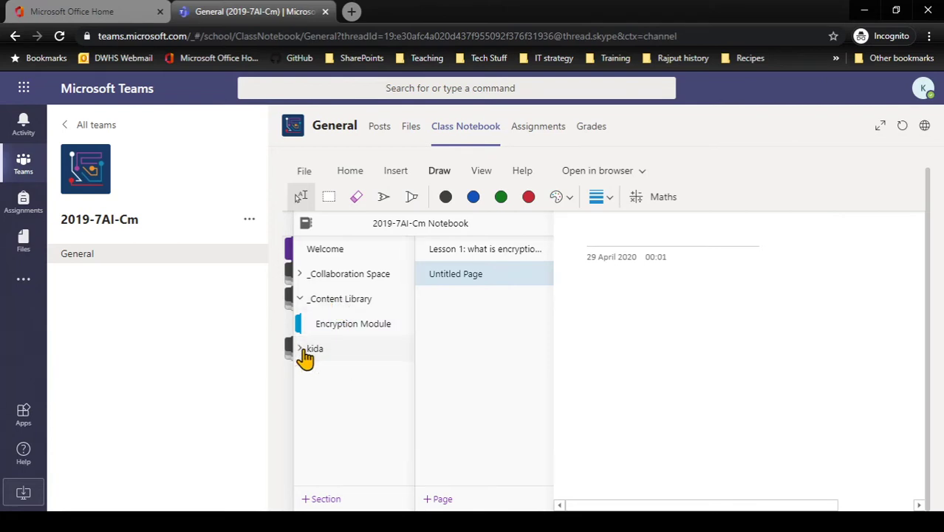
# - View the Content Library's read-only Encryption Module and expand the student section group again
pyautogui.click(363, 325)
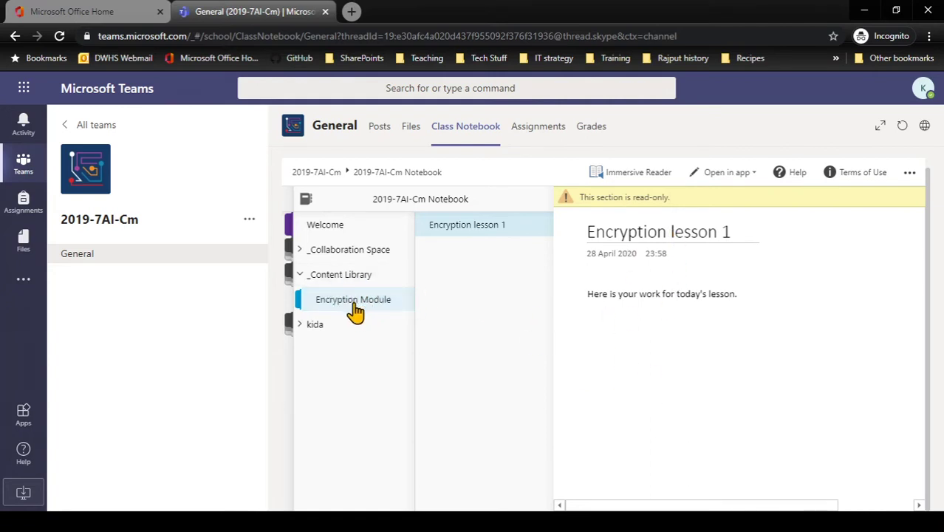
pyautogui.click(315, 326)
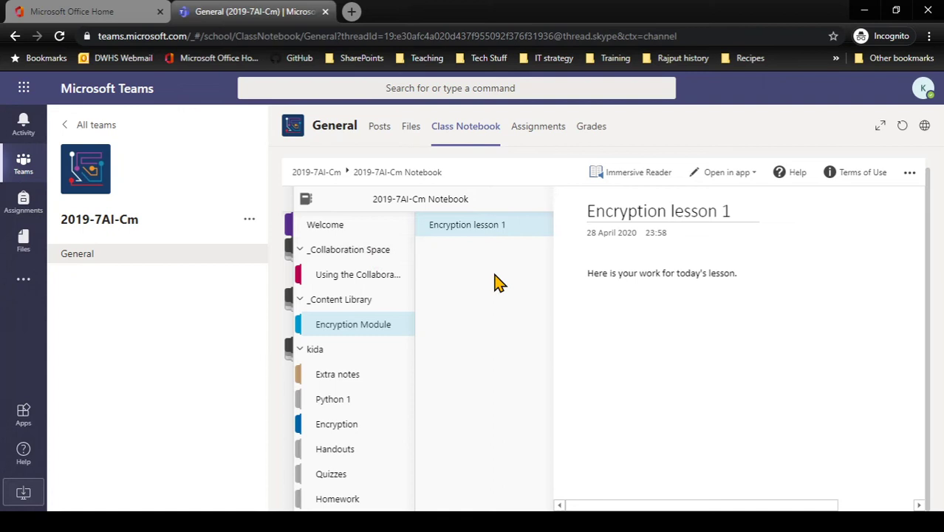
# - Add a new blank page to the Collaboration Space's 'Using the Collaboration Space' section
pyautogui.click(382, 276)
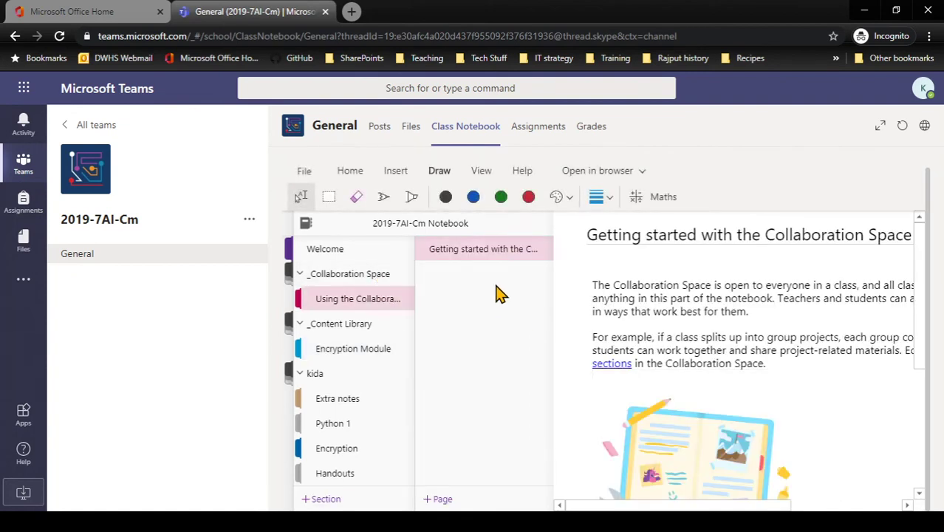
pyautogui.rightClick(500, 296)
pyautogui.click(525, 298)
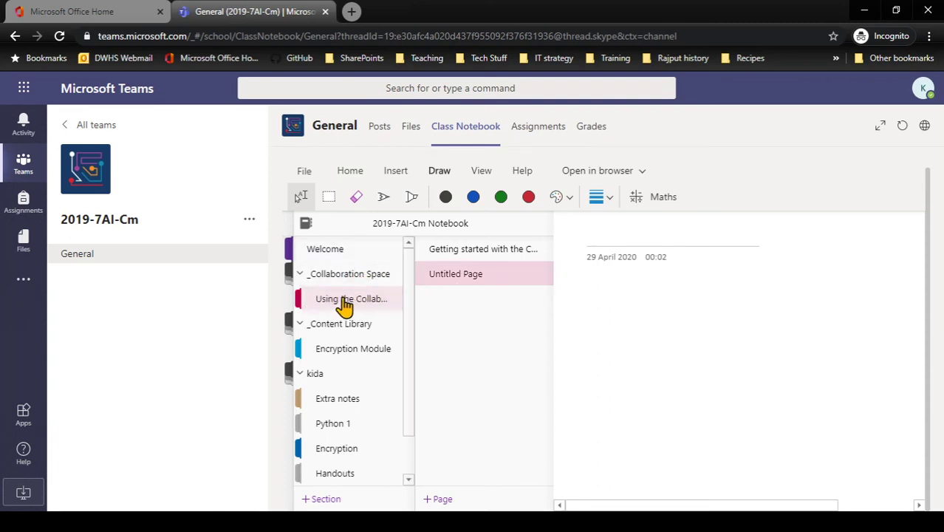
# - Collapse the Collaboration Space, Content Library and student section groups and show the Open in browser choices
pyautogui.click(301, 274)
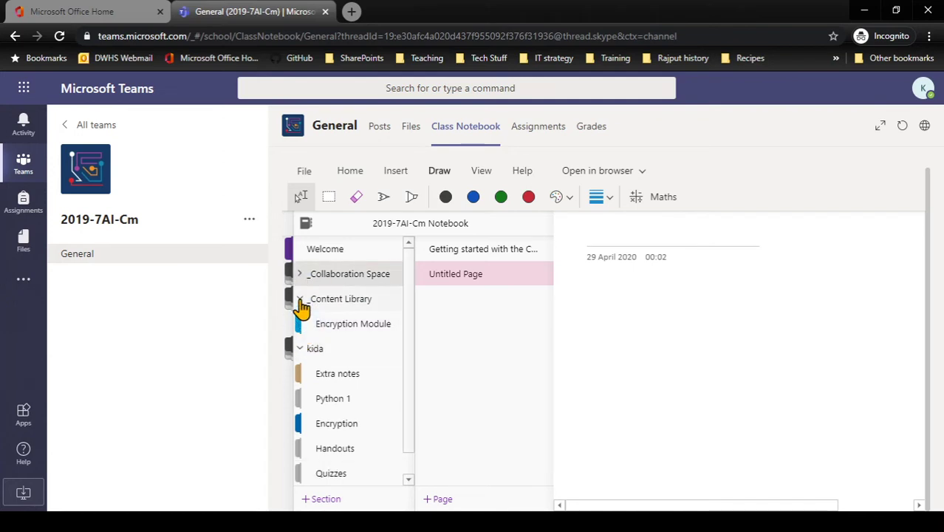
pyautogui.click(300, 300)
pyautogui.click(300, 324)
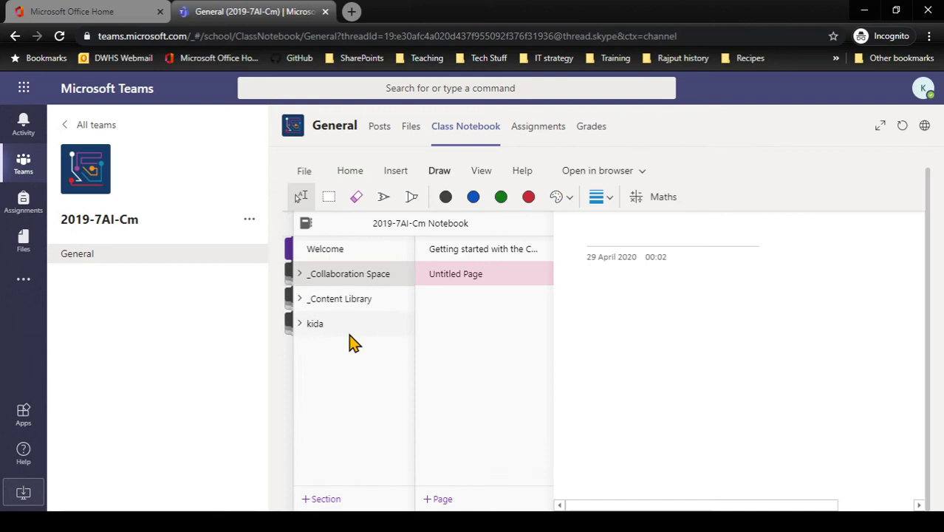
pyautogui.click(625, 173)
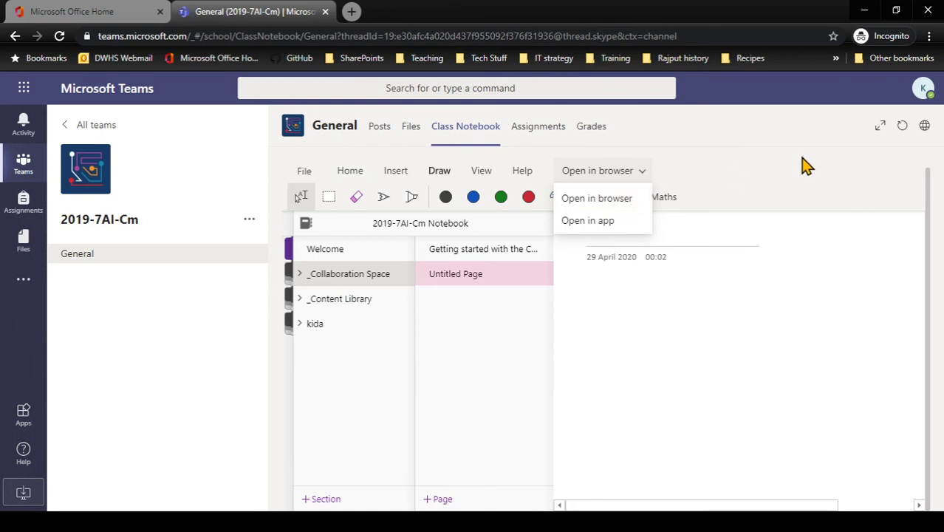
# - Launch OneNote on the web from the Office 365 home page
pyautogui.click(108, 9)
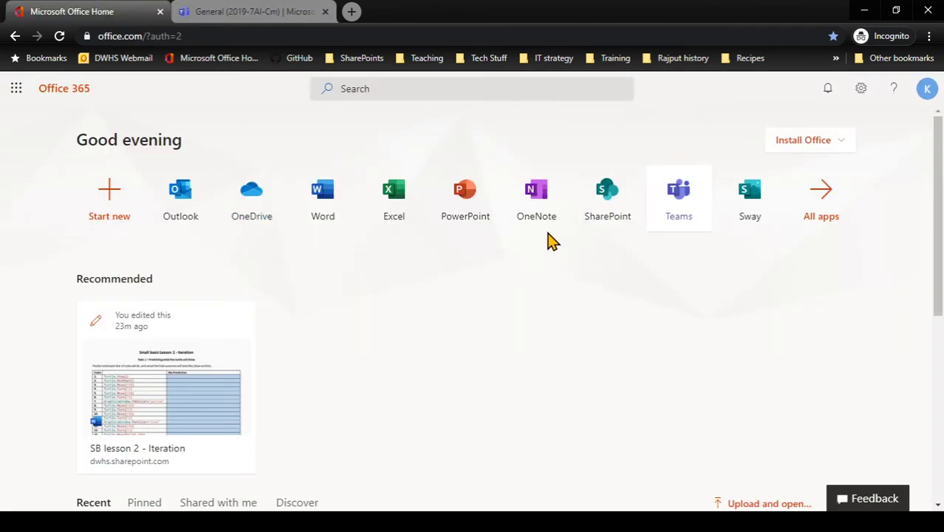
pyautogui.click(540, 221)
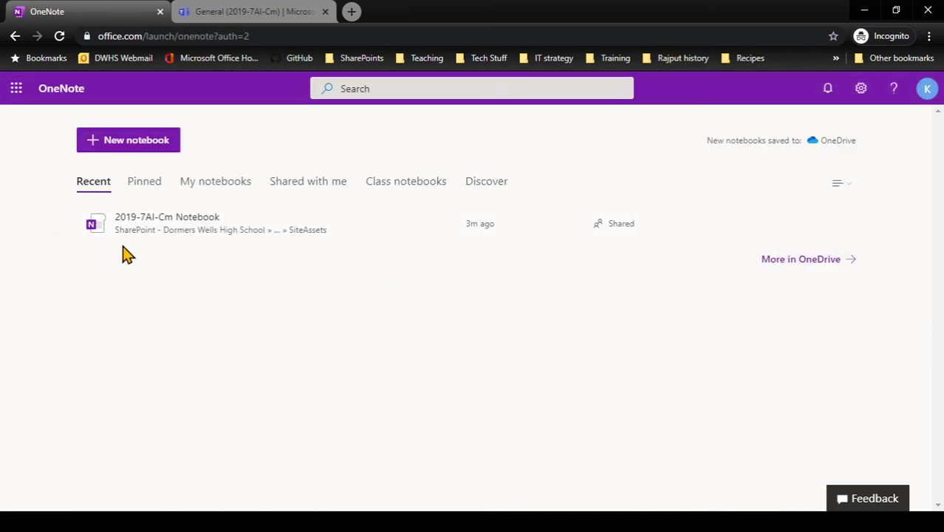
# - Open the 2019-7AI-Cm Notebook online, dismiss What's New, expand the student group, then return to Teams
pyautogui.click(217, 219)
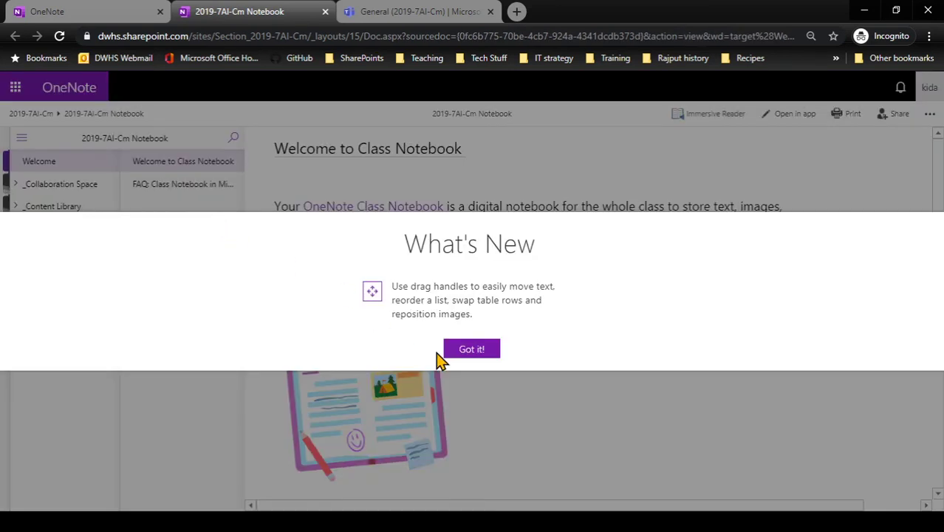
pyautogui.click(485, 350)
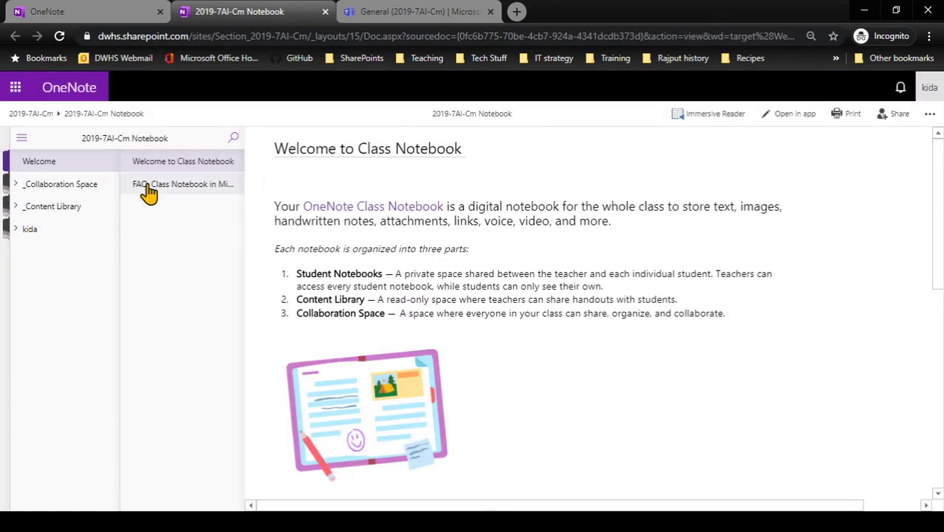
pyautogui.click(39, 234)
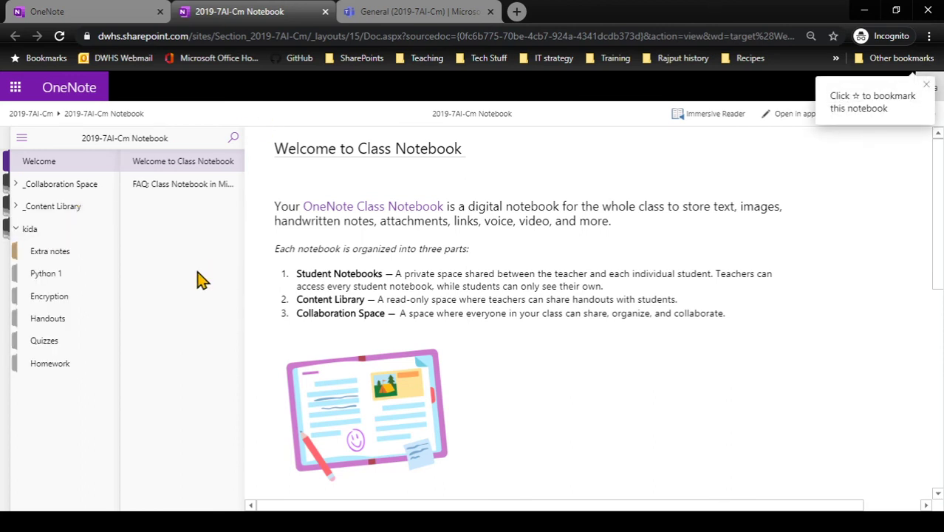
pyautogui.click(384, 11)
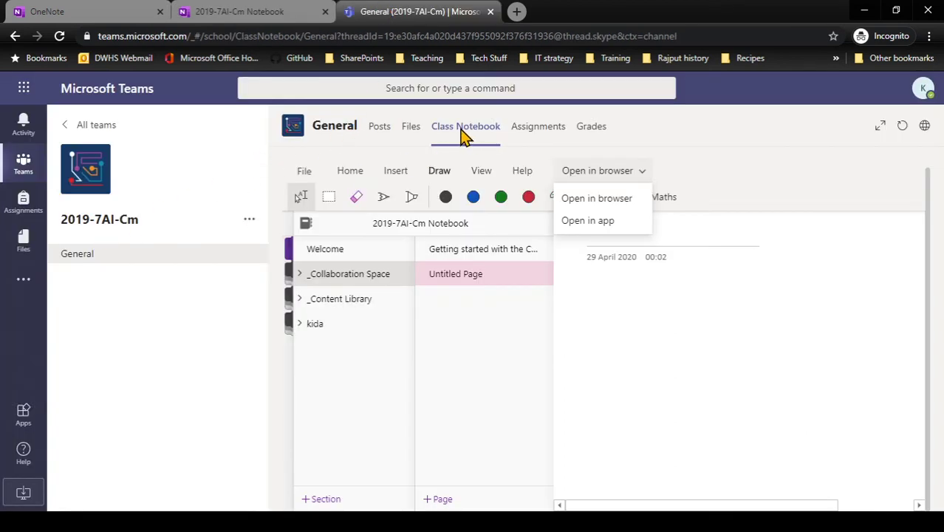
# - Check the OneNote browser page and its Office app launcher, then return to the Teams notebook
pyautogui.click(95, 10)
pyautogui.click(14, 90)
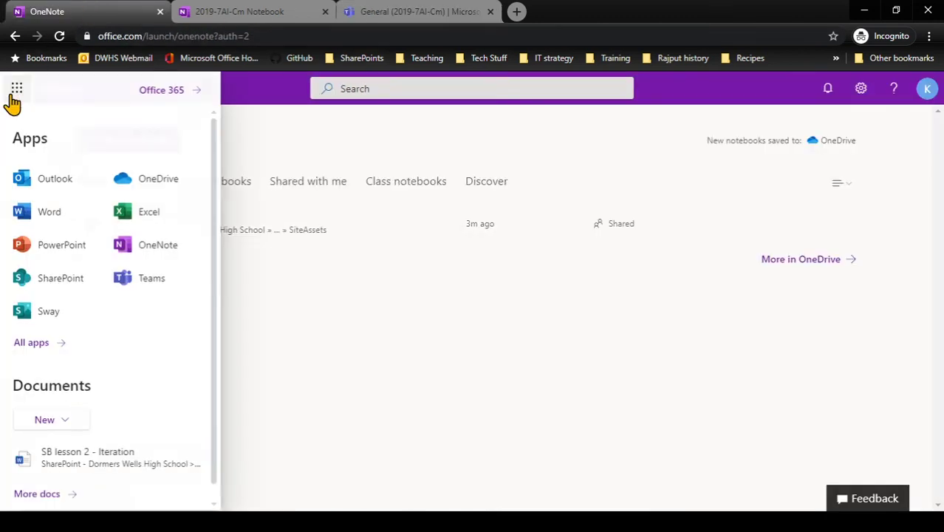
pyautogui.click(159, 245)
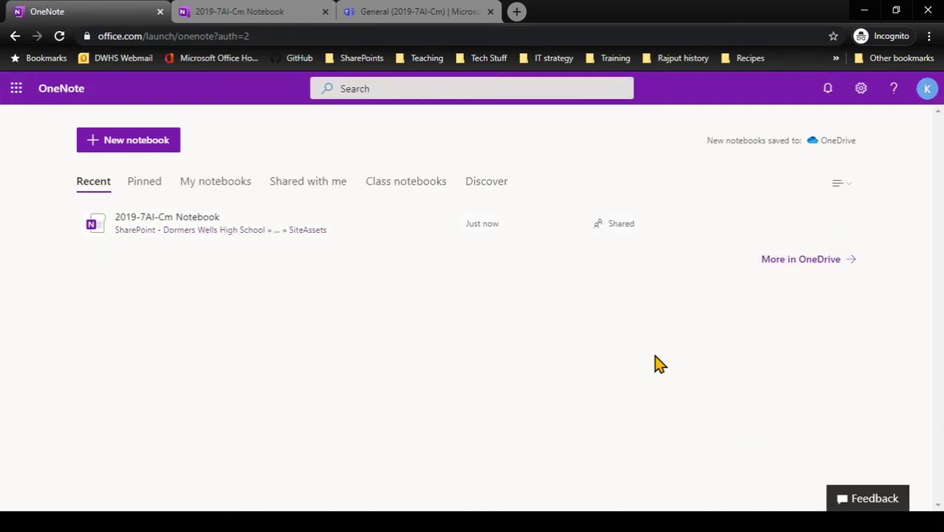
pyautogui.click(393, 11)
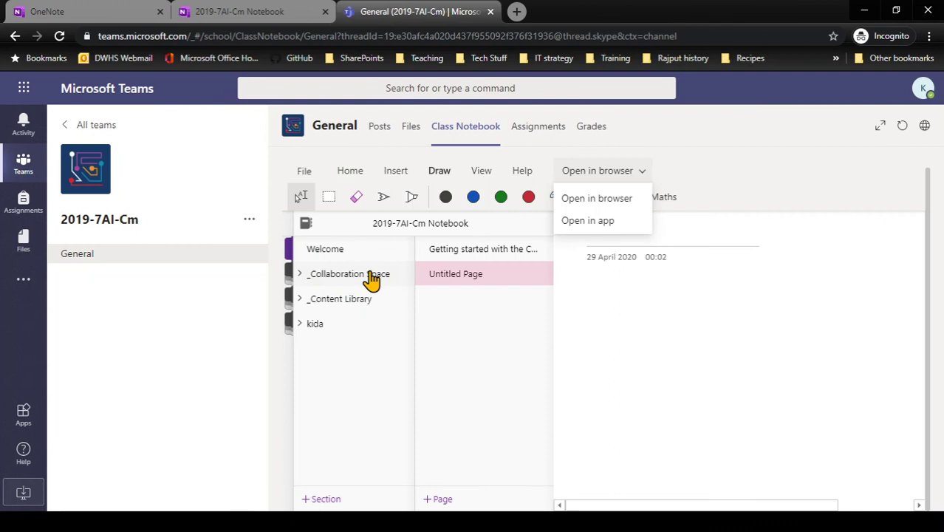
# - Expand the student, _Content Library and _Collaboration Space section groups
pyautogui.click(333, 330)
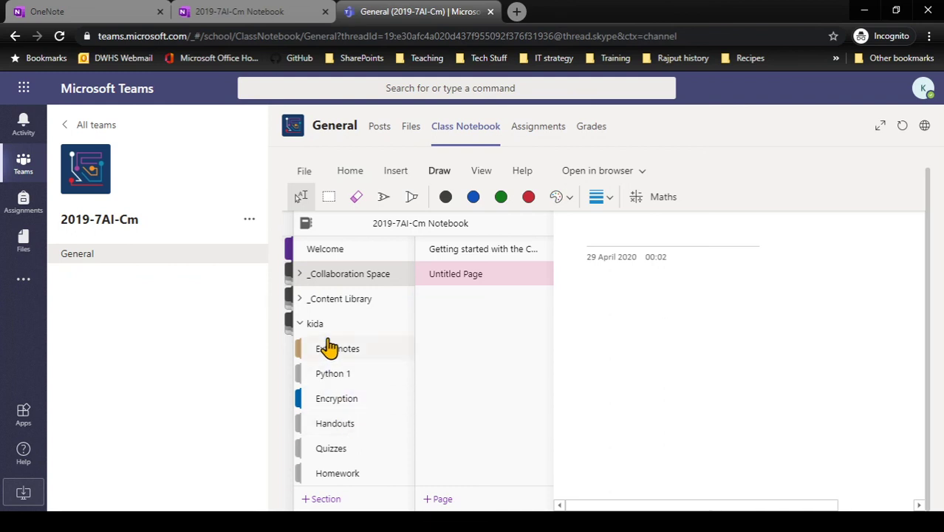
pyautogui.click(367, 308)
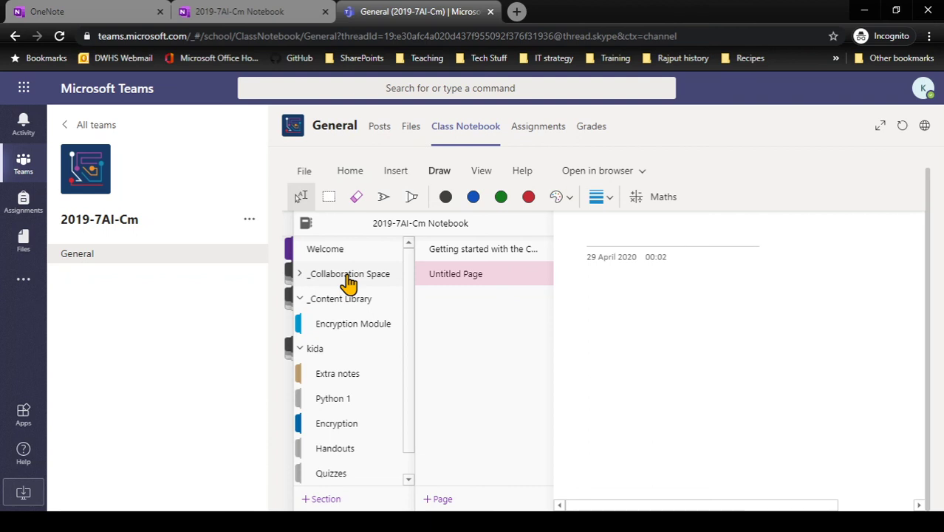
pyautogui.click(348, 275)
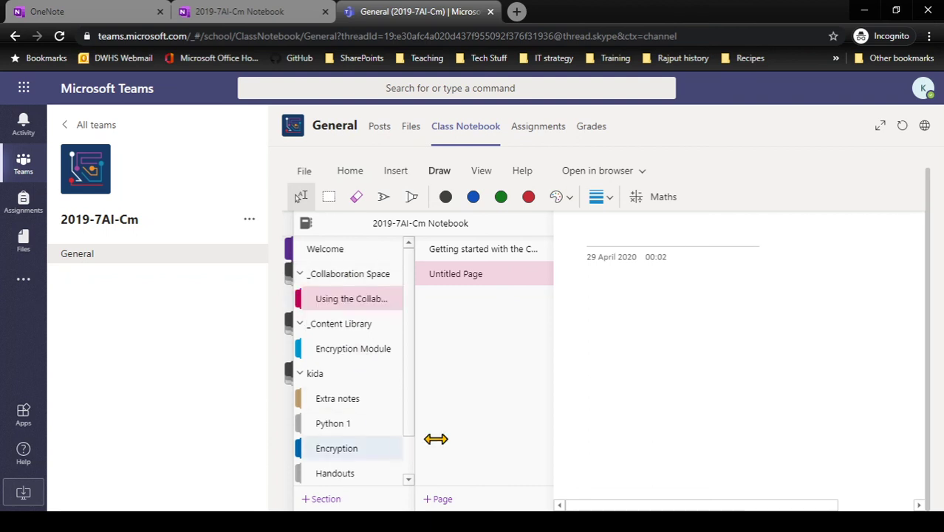